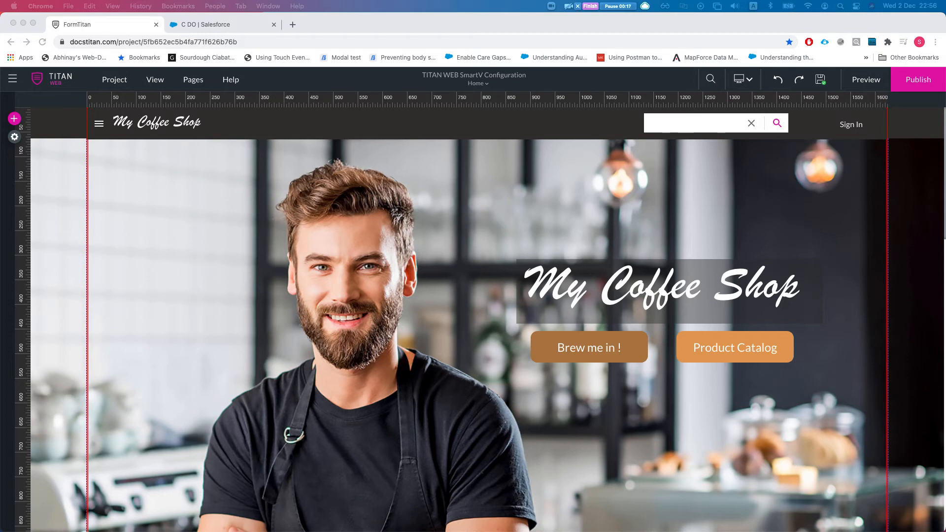
- Open the SmartV login configuration from Project settings > User Access
left_click(15, 137)
left_click(15, 137)
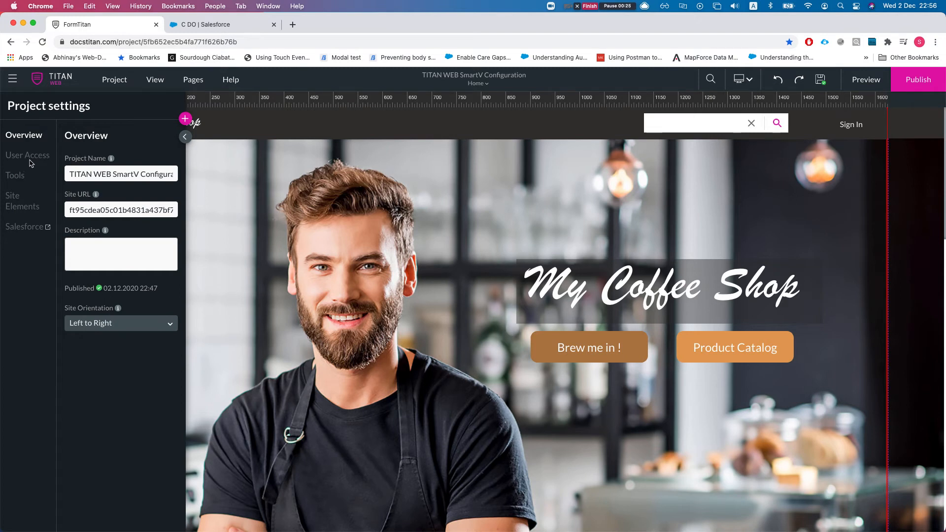
left_click(30, 158)
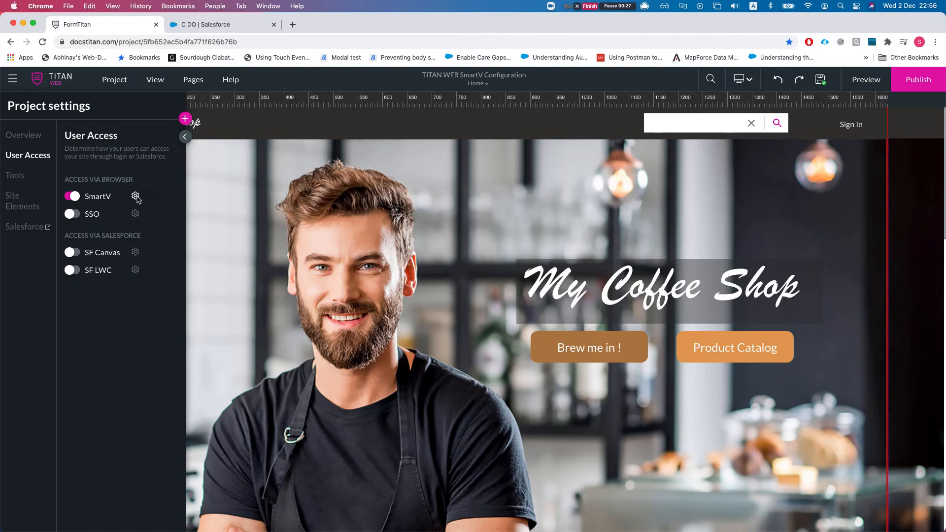
left_click(135, 196)
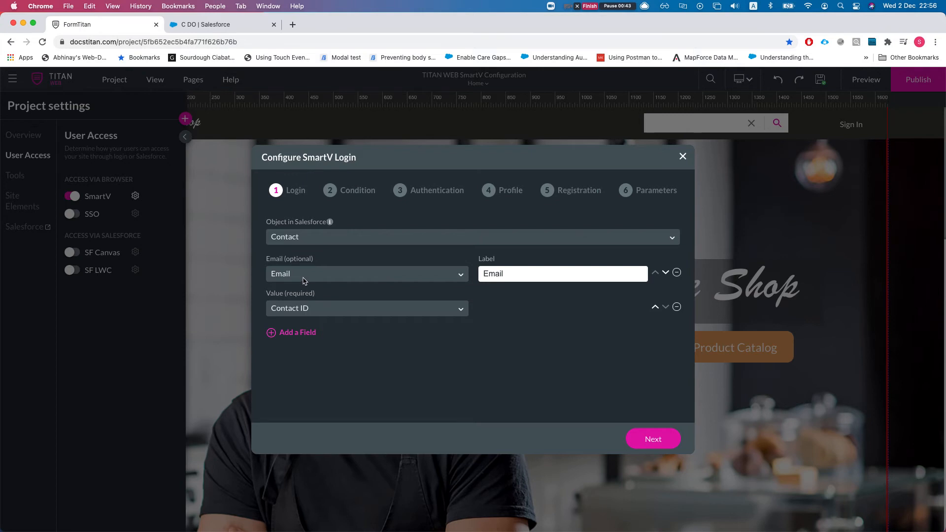
- Switch on Two-Factor Authentication at the Authentication step, keeping smartv as the Verification Code Field
left_click(653, 440)
left_click(654, 441)
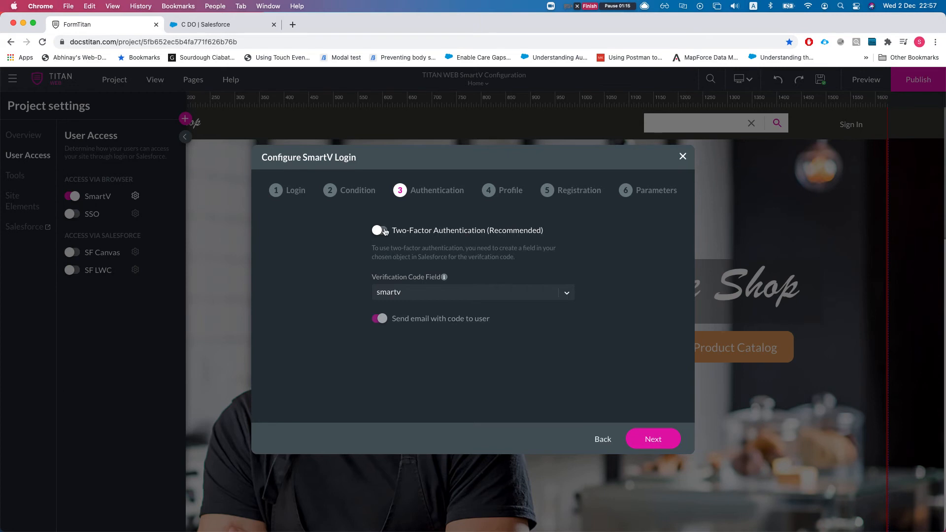
left_click(382, 231)
left_click(403, 291)
scroll(412, 360, "up", 5)
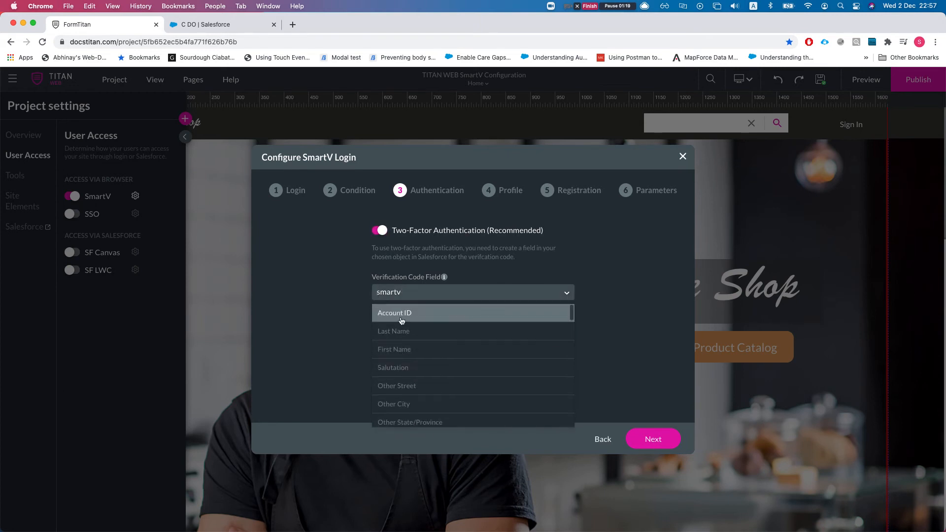
scroll(399, 320, "down", 10)
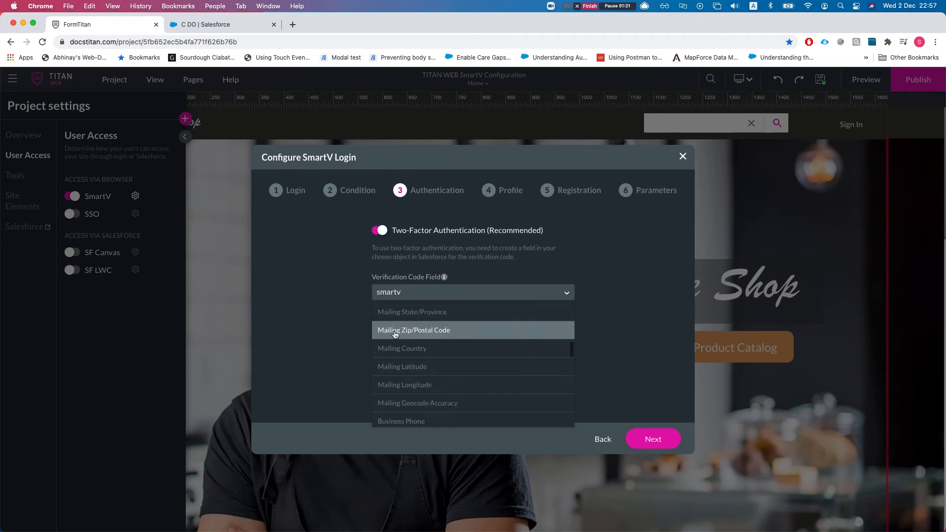
scroll(396, 328, "up", 10)
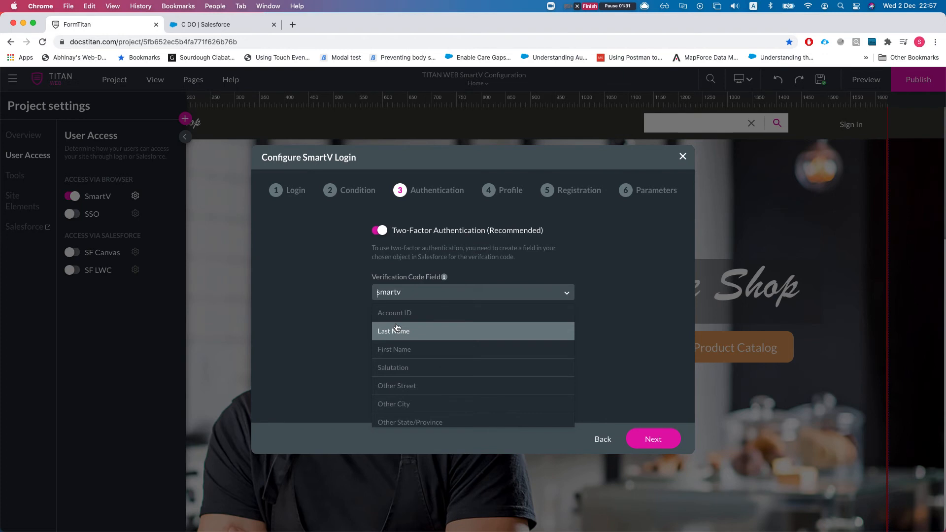
left_click(354, 271)
- Leave smartv as the code field and open the Salesforce Contact object's setup page
left_click(413, 291)
left_click(356, 281)
left_click(227, 24)
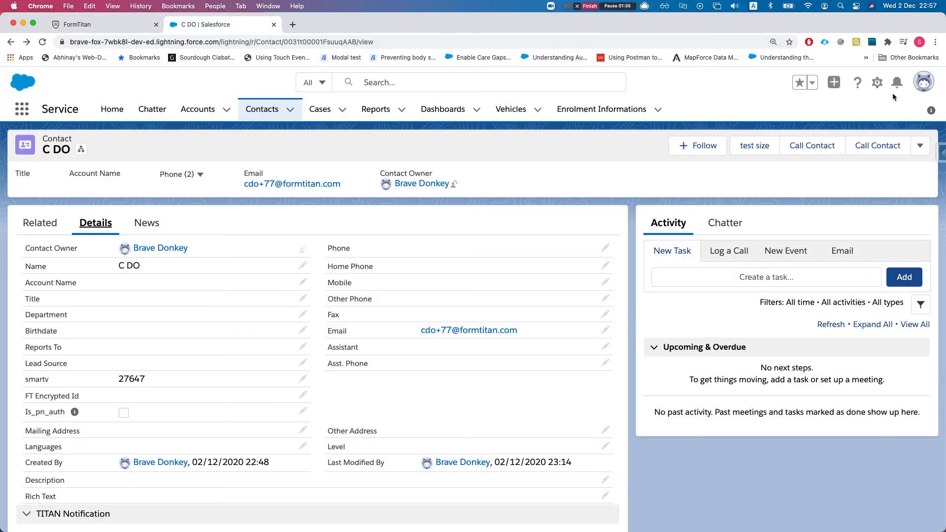
left_click(877, 83)
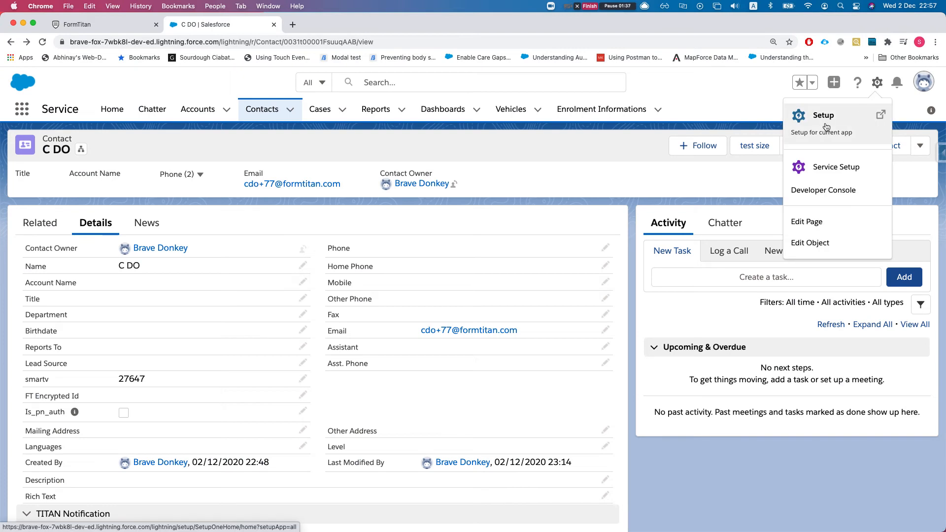
left_click(810, 243)
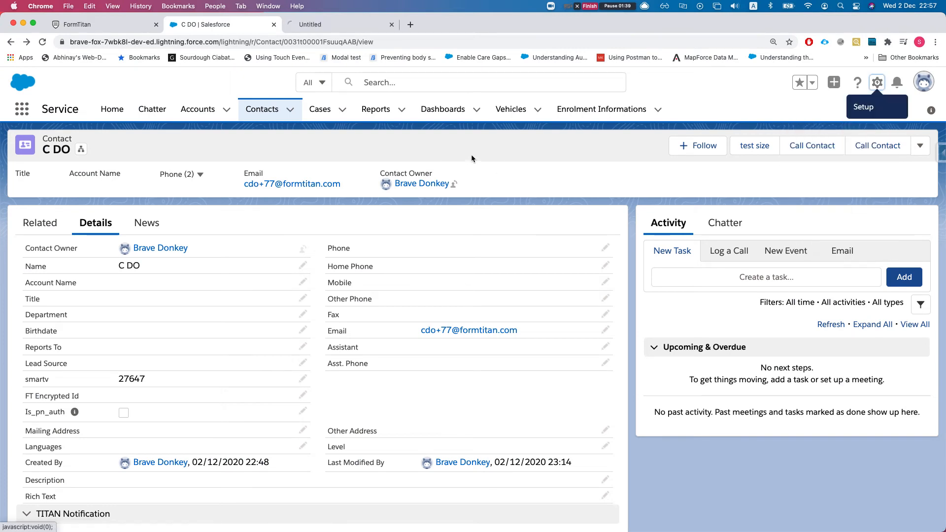
left_click(349, 25)
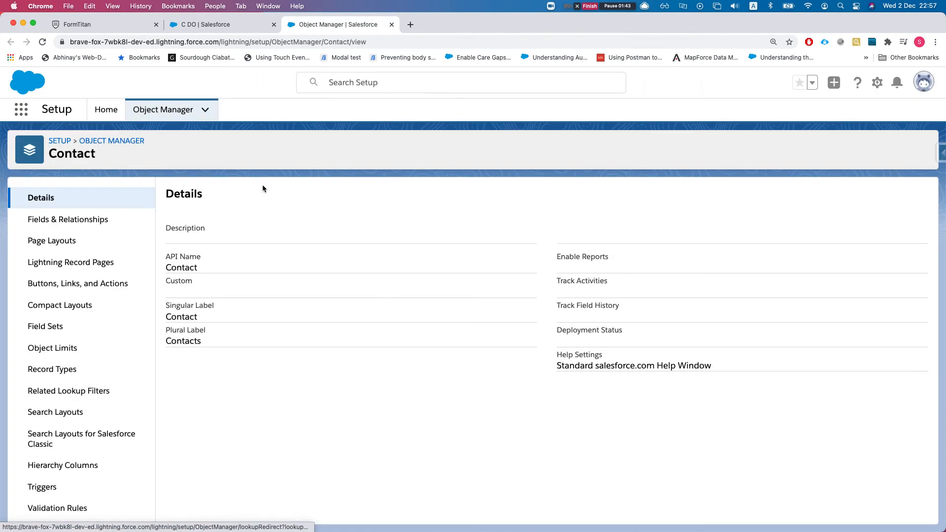
- Find 'smart' in Fields & Relationships and review the smartv Text field of length 35
left_click(63, 220)
left_click(525, 189)
type("smart")
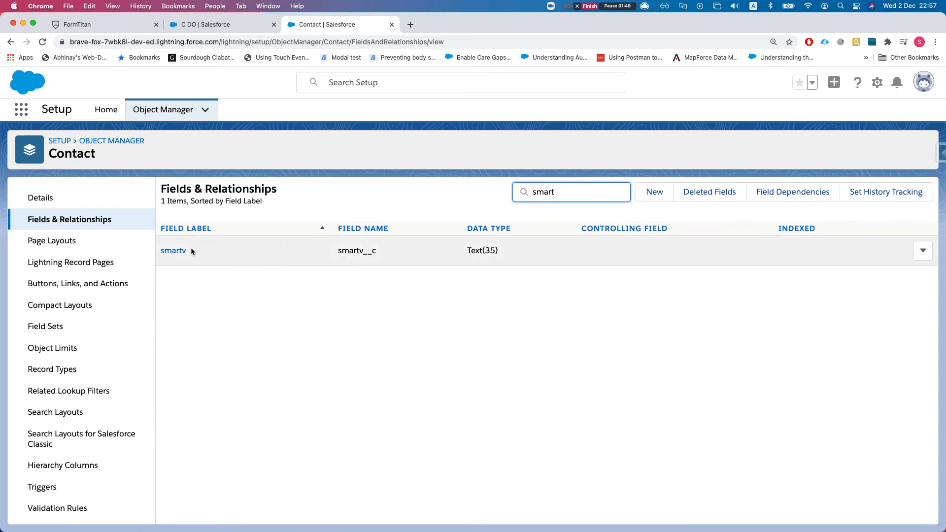
left_click(178, 250)
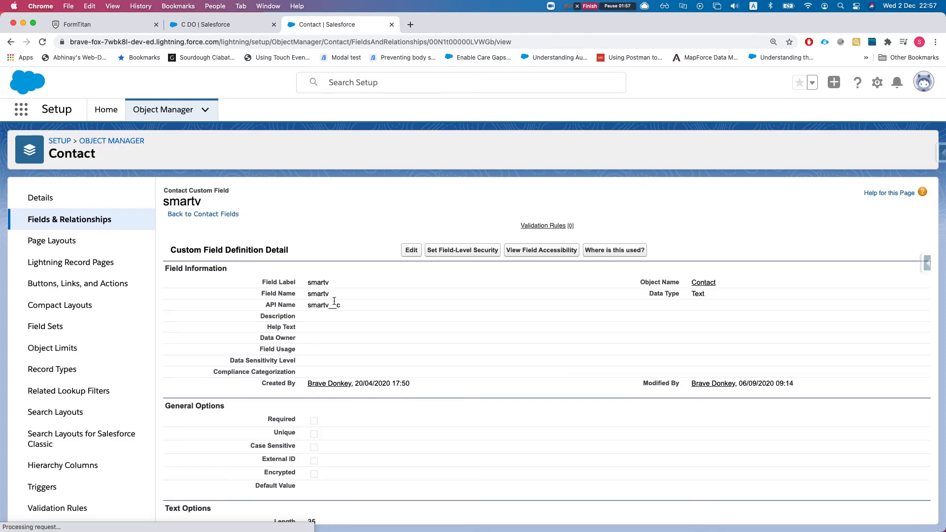
scroll(321, 327, "down", 2)
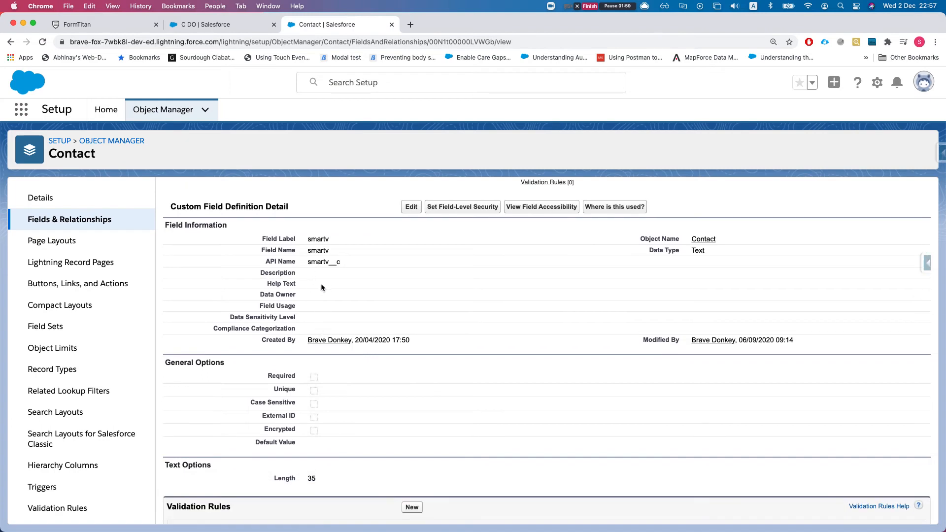
scroll(315, 284, "down", 1)
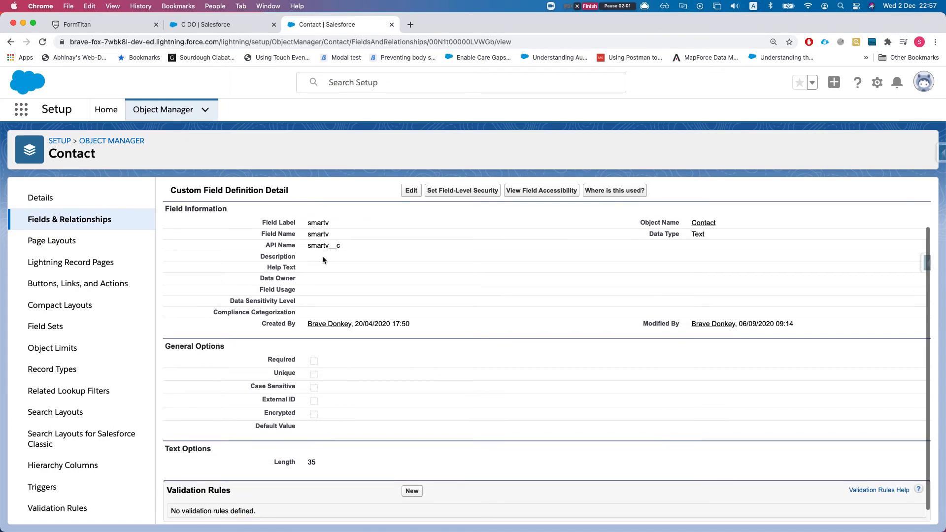
scroll(384, 409, "down", 1)
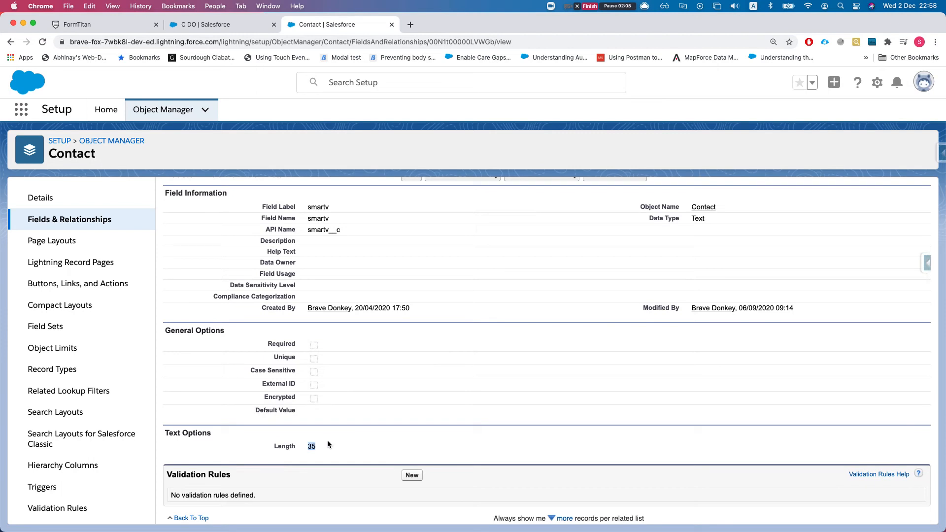
- Back in the SmartV configuration, turn on Send email with code to user
left_click(190, 25)
left_click(109, 26)
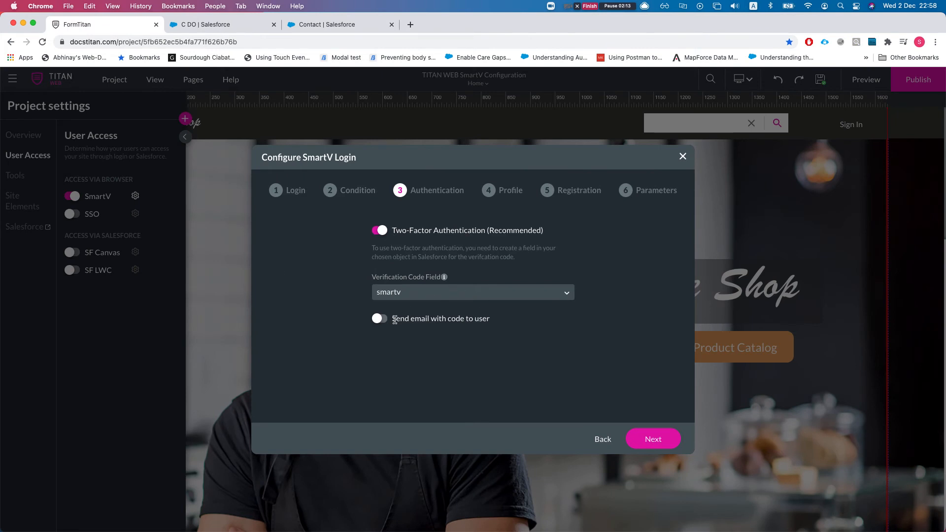
left_click(384, 322)
- Finish the wizard to generate the SmartV login and dismiss the Site Published dialog
left_click(655, 441)
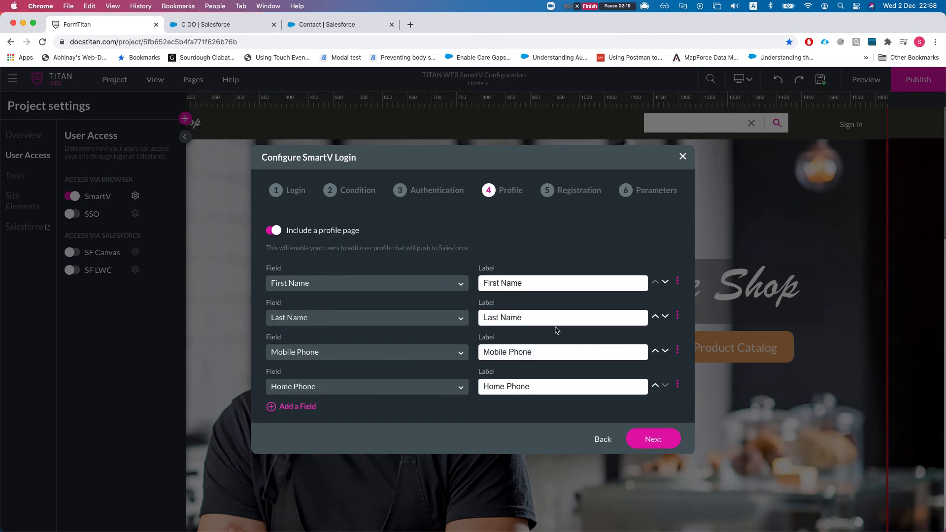
left_click(658, 443)
left_click(657, 442)
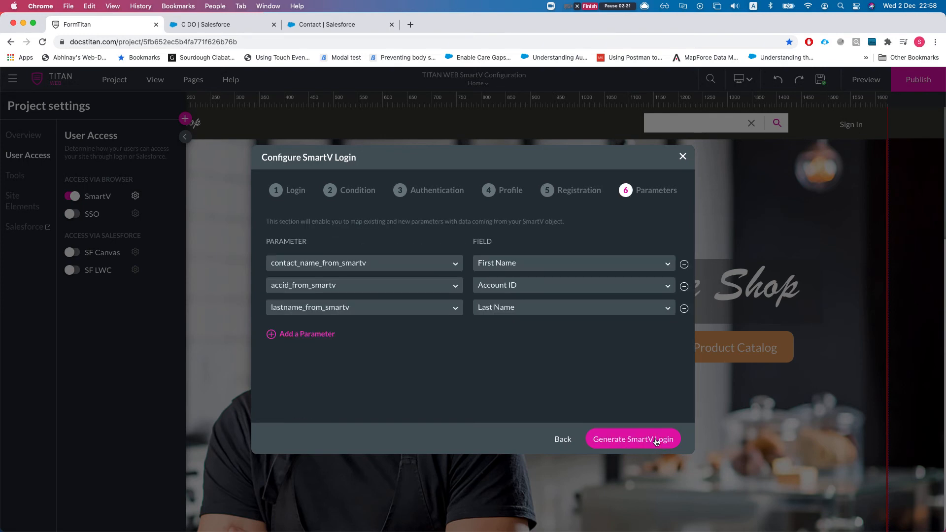
left_click(657, 442)
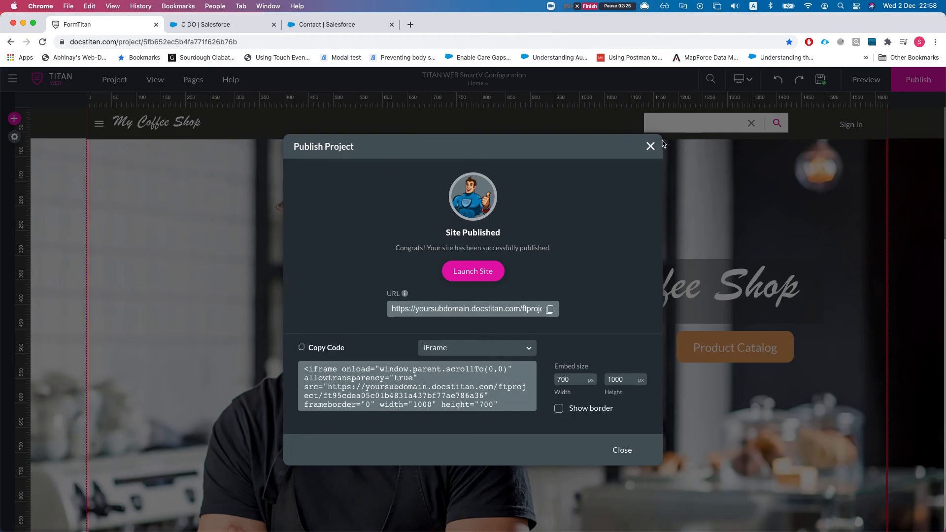
left_click(653, 145)
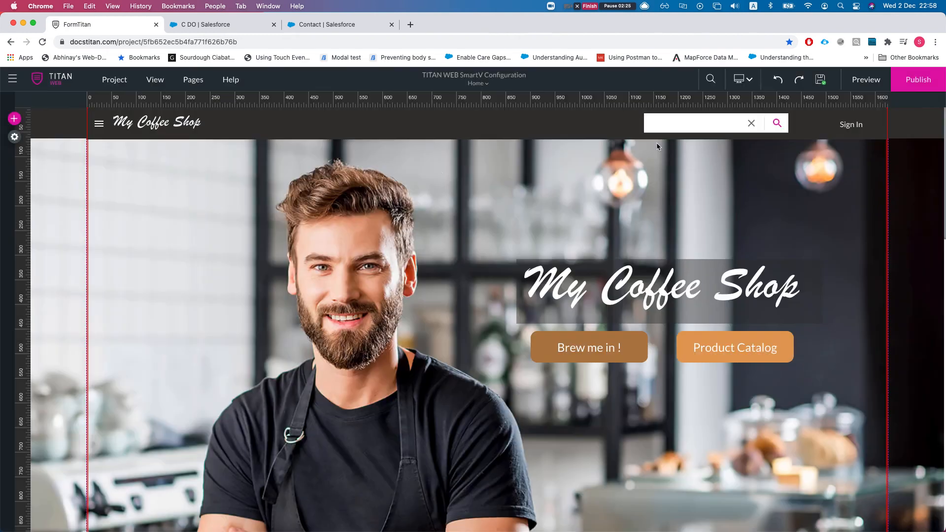
- Inspect the Verification page and its style settings, then return to Home and publish
left_click(191, 88)
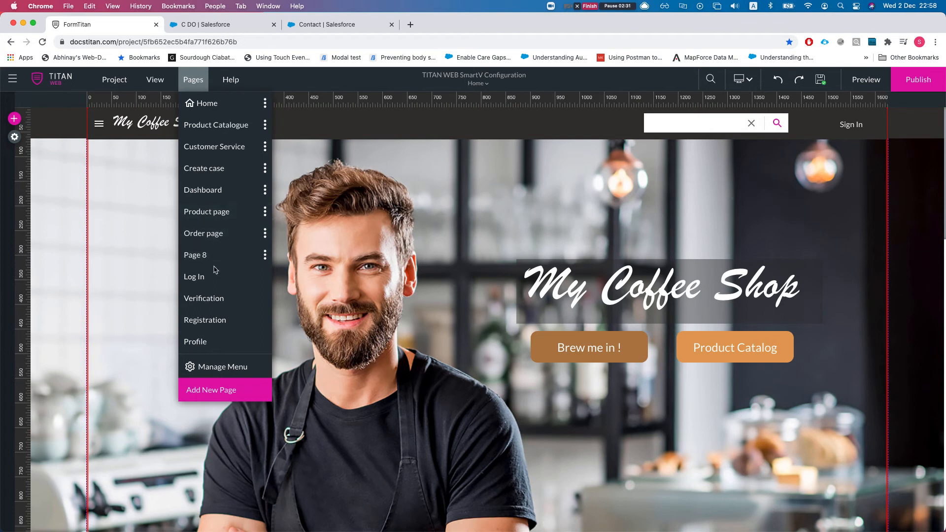
left_click(208, 299)
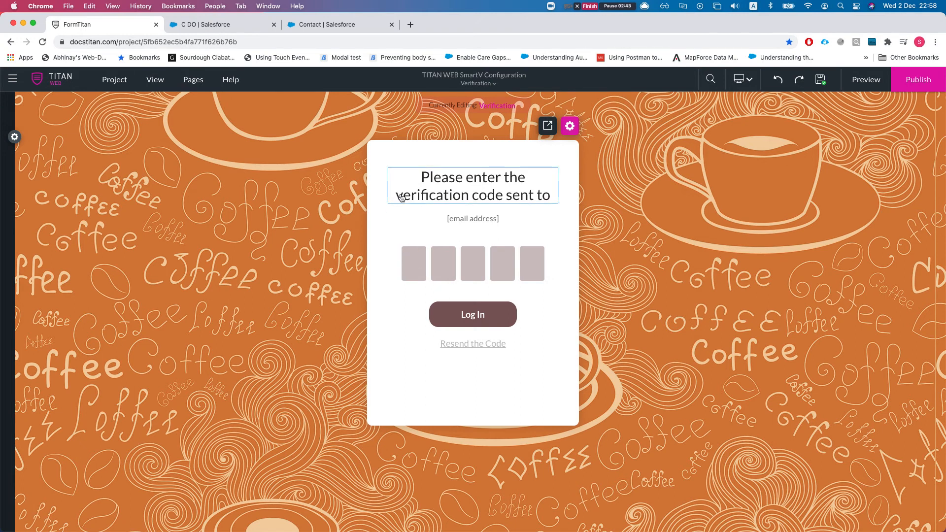
left_click(426, 381)
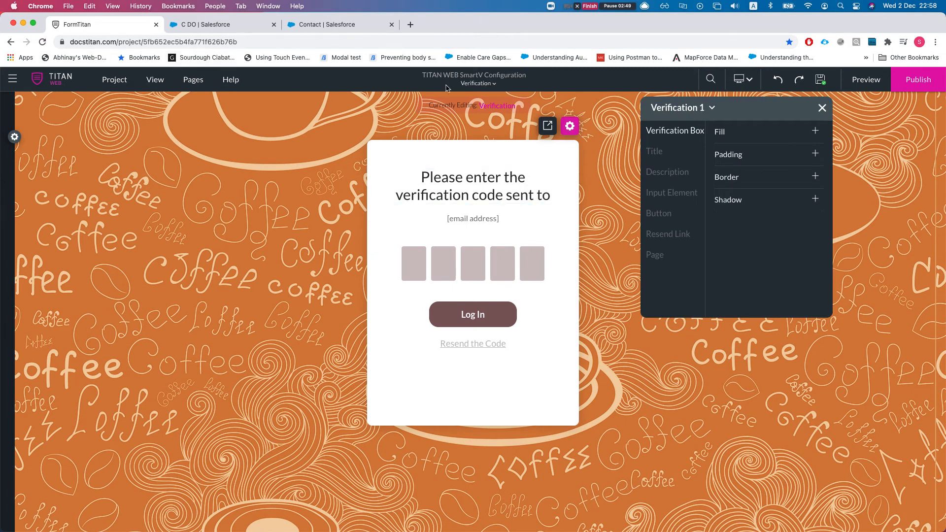
left_click(478, 83)
left_click(446, 97)
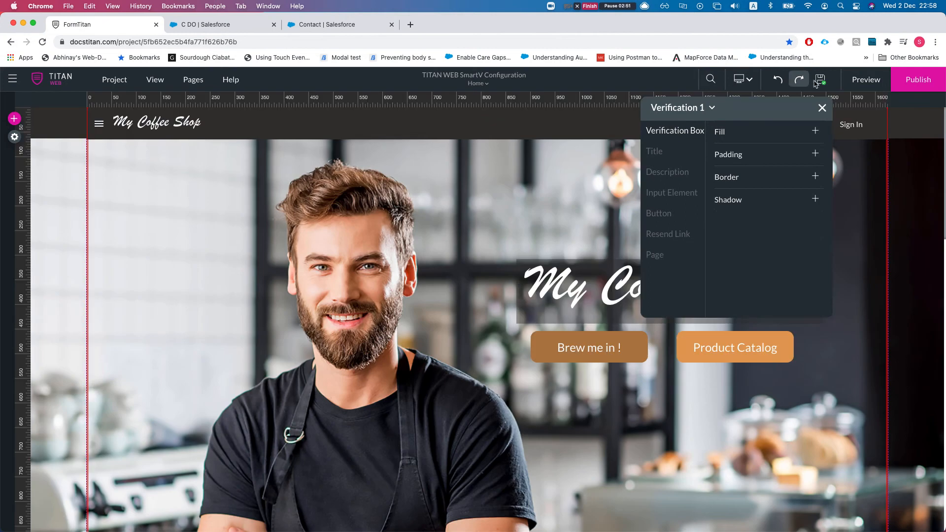
left_click(927, 80)
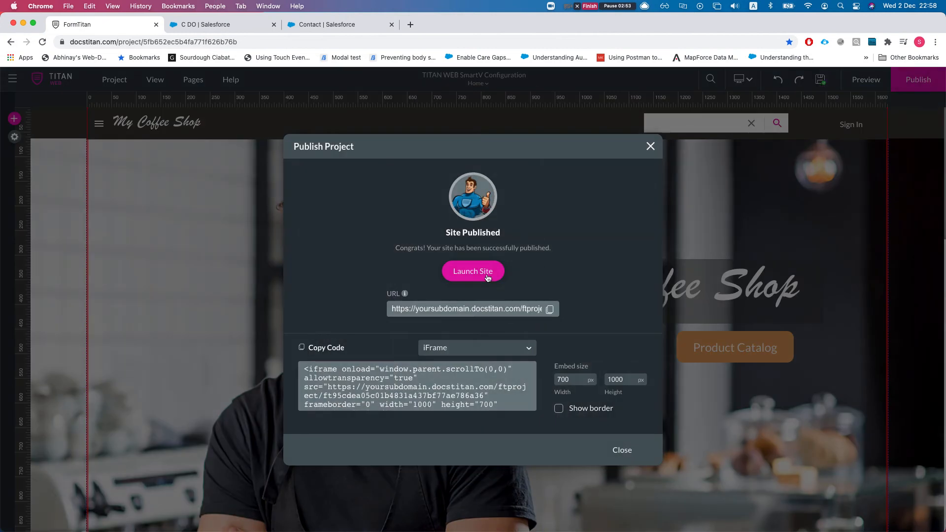
- Launch the published site, go to Customer Service and submit the contact's e-mail address
left_click(489, 278)
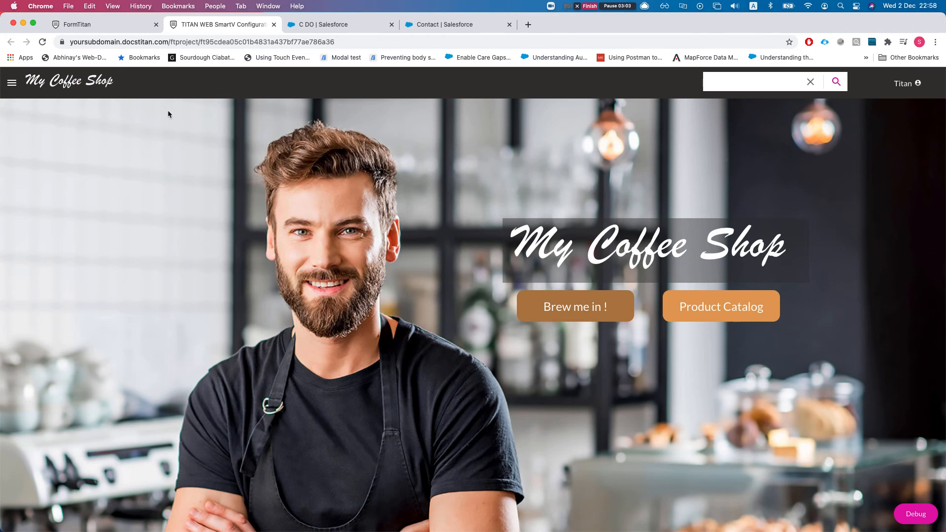
left_click(646, 5)
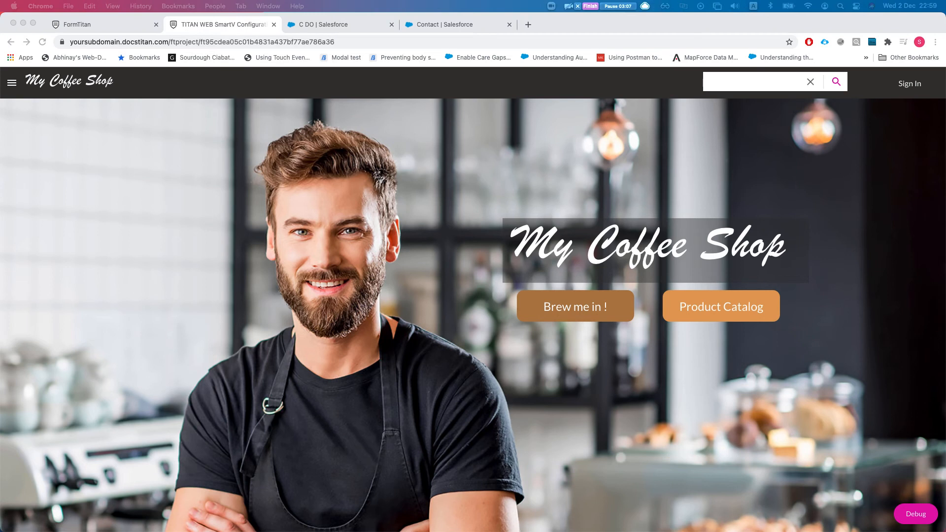
left_click(11, 81)
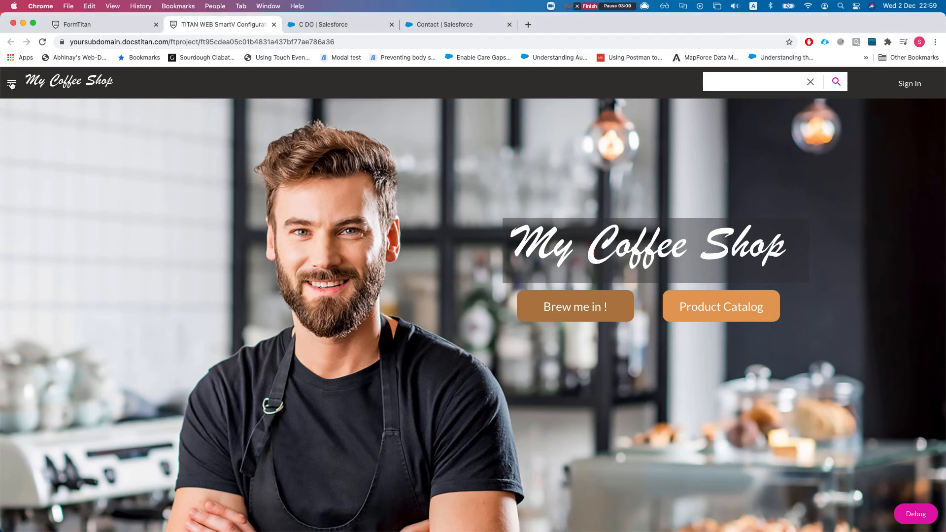
left_click(11, 83)
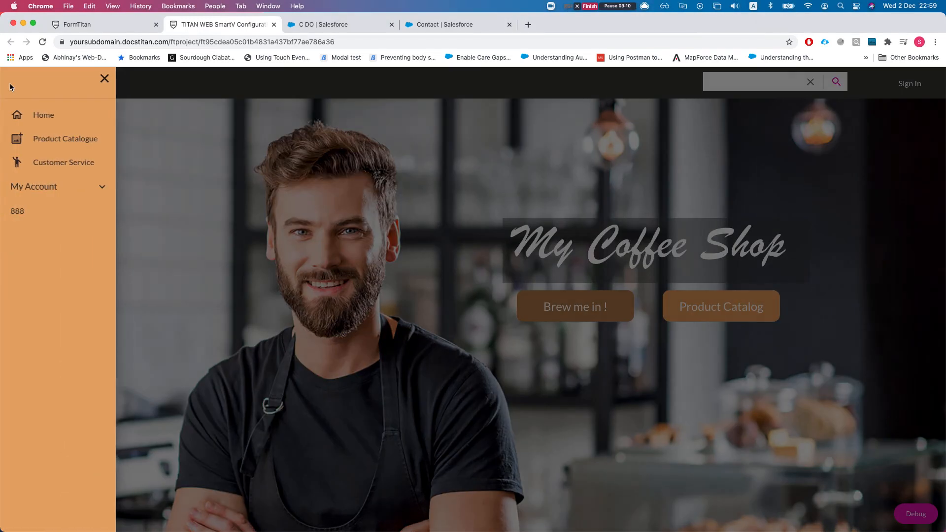
left_click(59, 168)
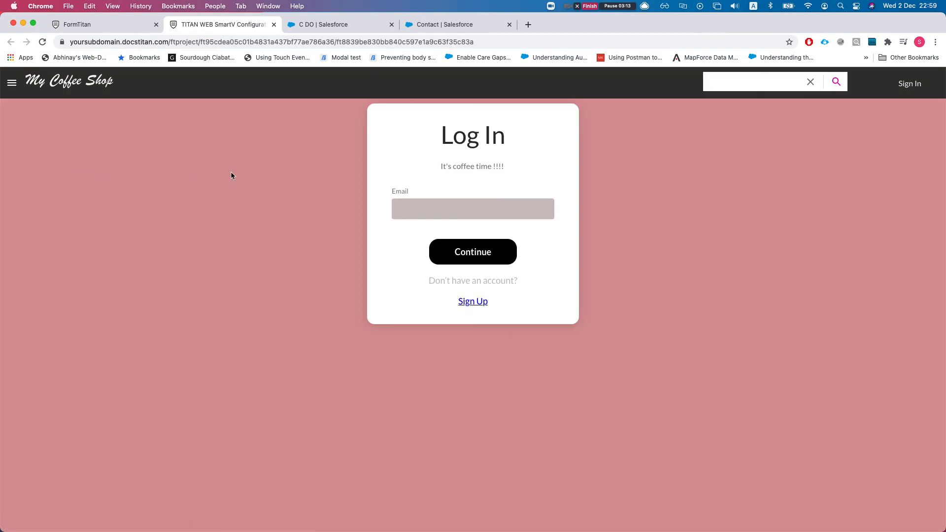
key("Return")
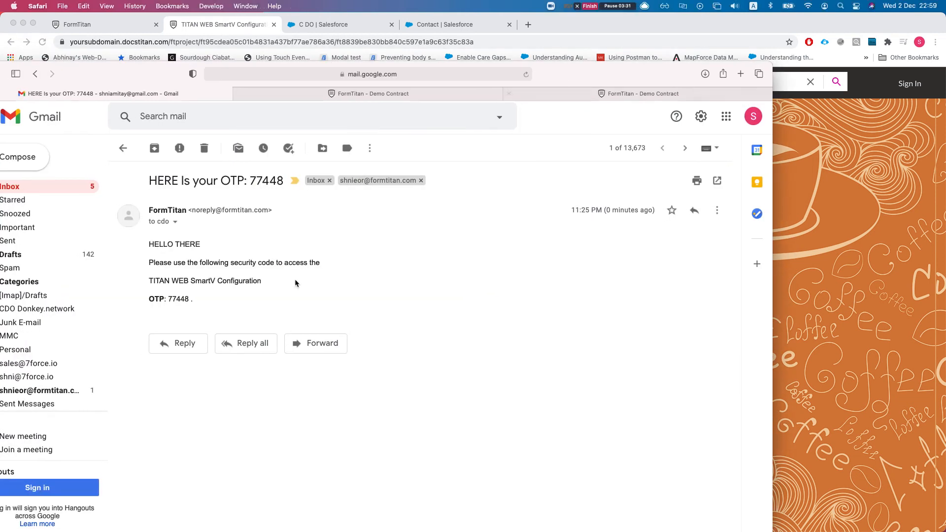
- Copy the emailed verification code, paste it into the code boxes and log in
double_click(180, 299)
key("super+c")
left_click_drag(587, 89, 0, 89)
left_click(412, 222)
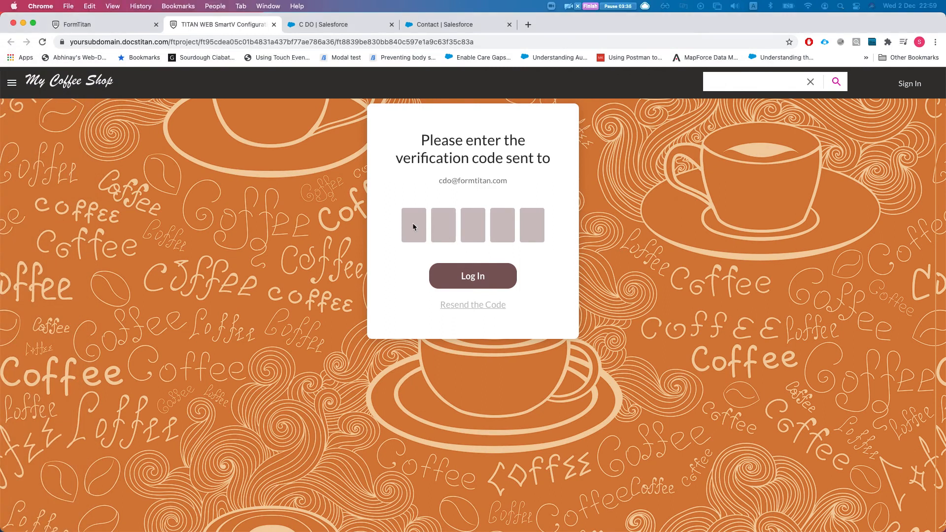
key("super+v")
left_click(471, 278)
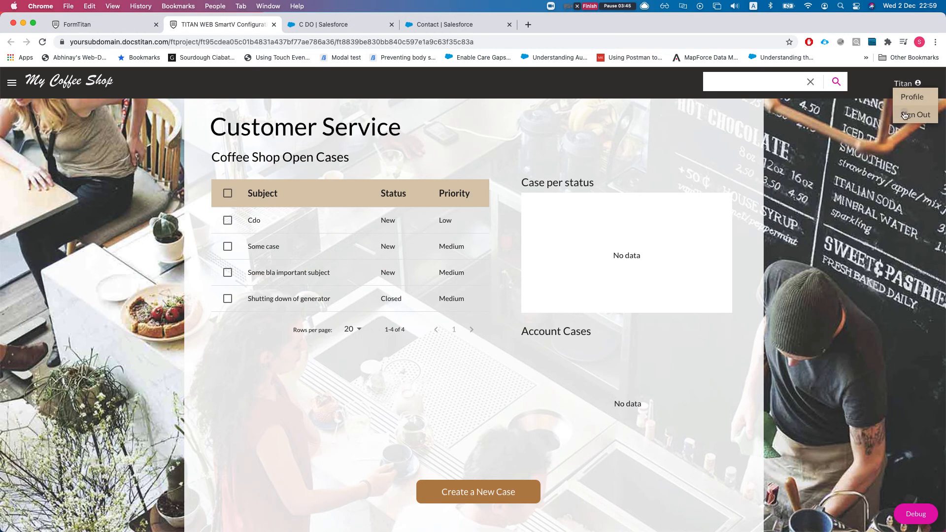
left_click(101, 26)
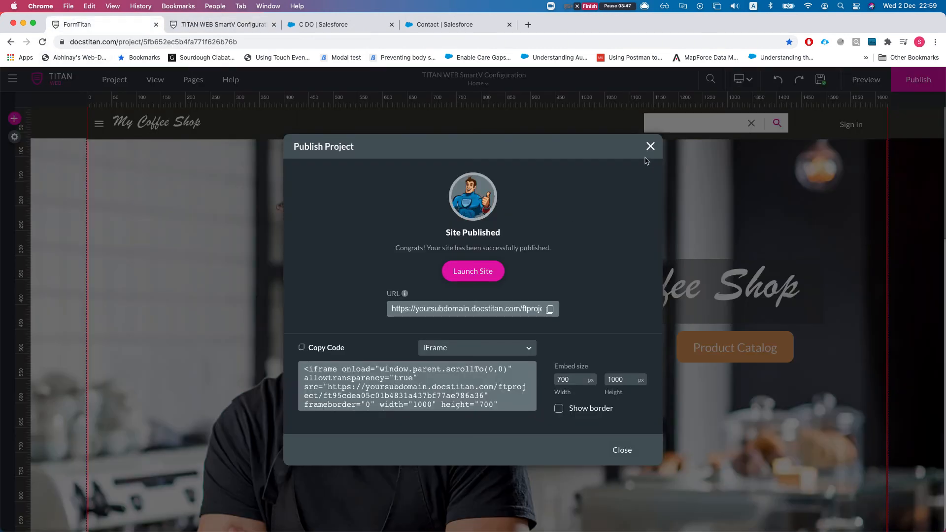
- Reopen the SmartV login settings and turn off Send email with code to user
left_click(651, 147)
left_click(14, 137)
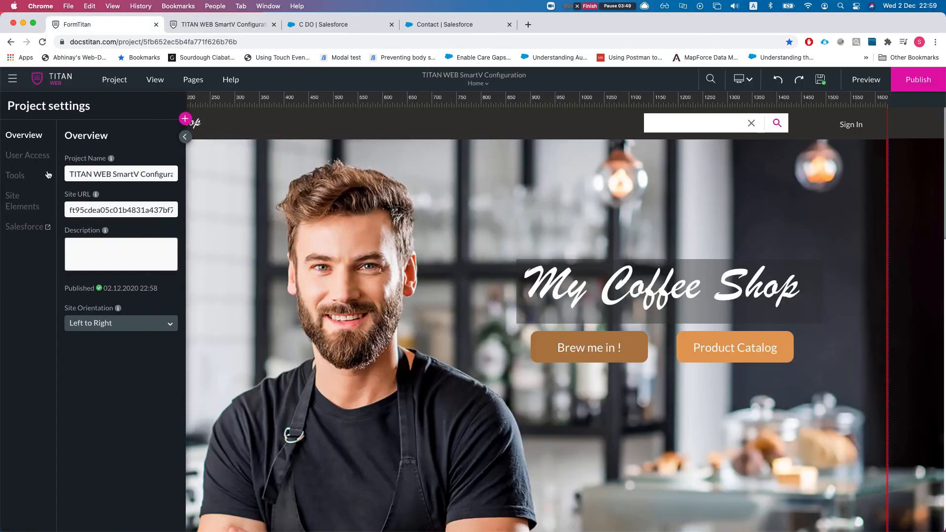
left_click(30, 162)
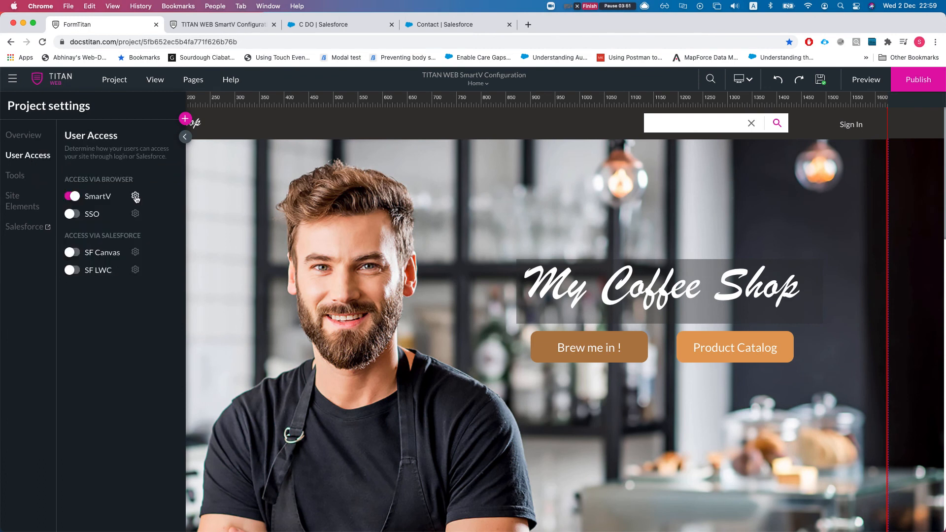
left_click(136, 197)
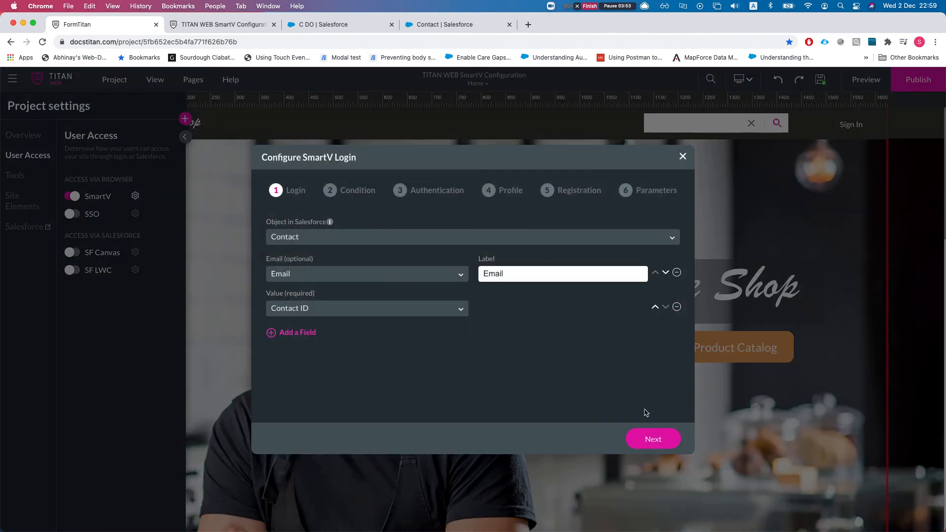
left_click(643, 438)
left_click(644, 439)
left_click(381, 321)
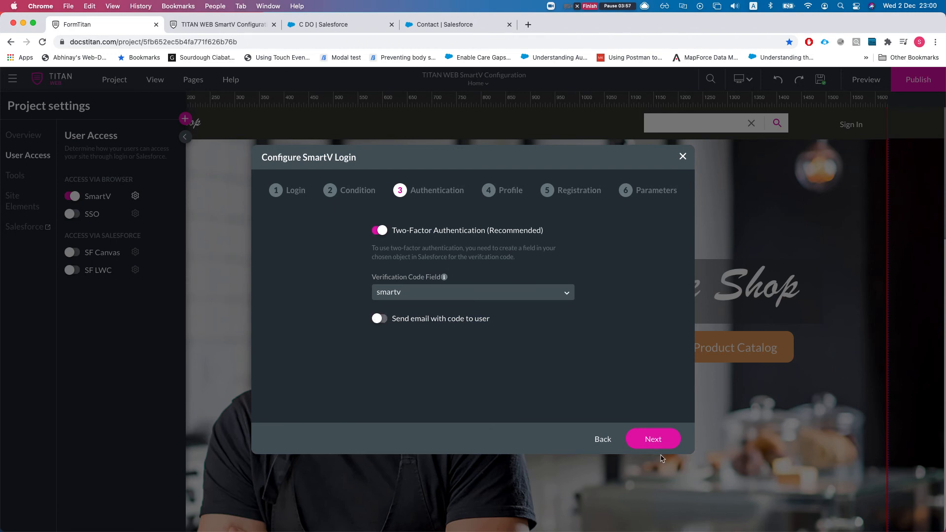
- Generate the updated SmartV login, republish the site and launch it in a new tab
left_click(656, 441)
left_click(653, 447)
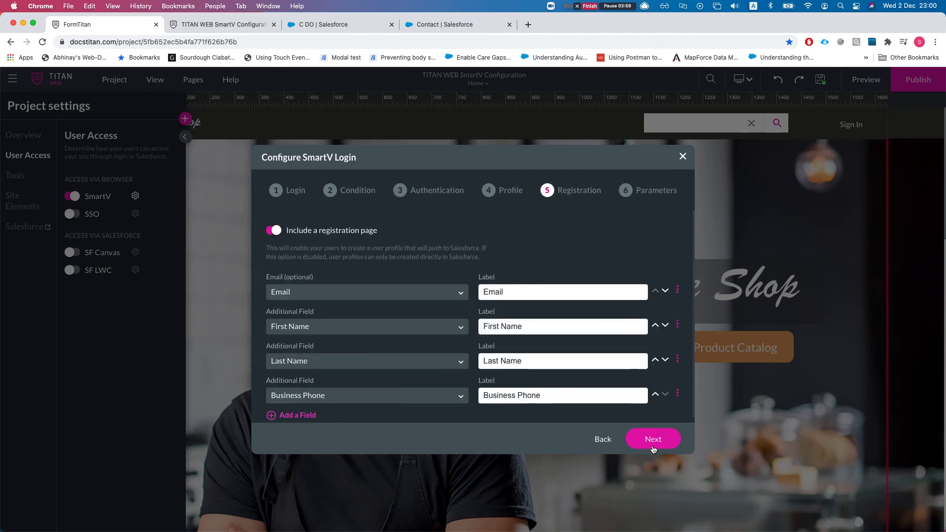
left_click(653, 448)
left_click(642, 444)
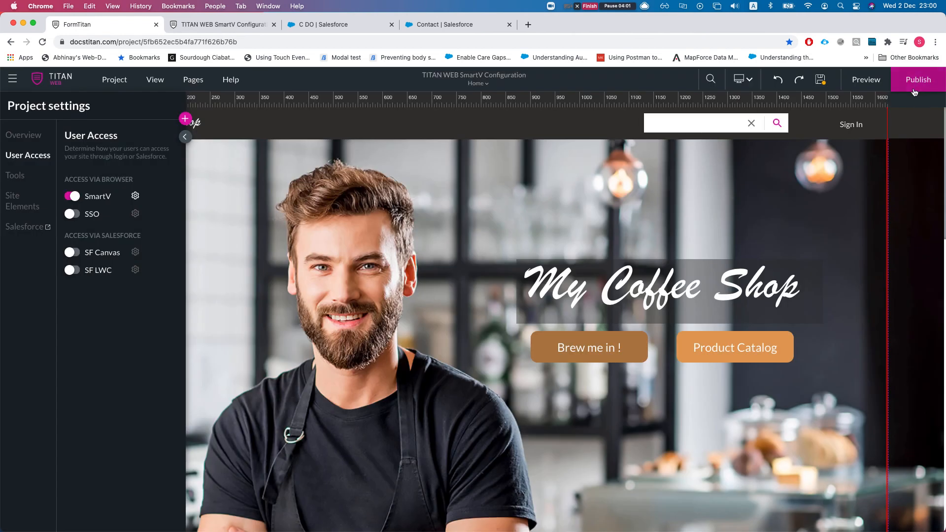
left_click(914, 91)
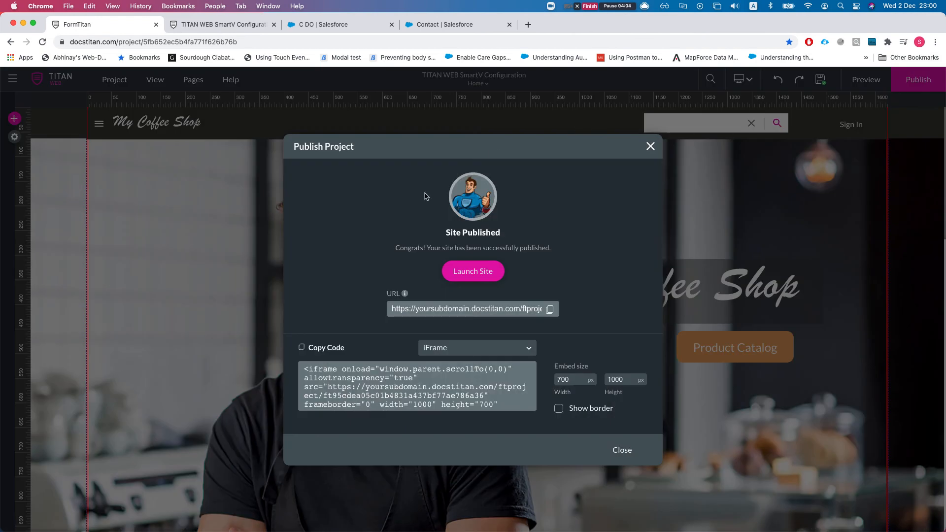
left_click(463, 272)
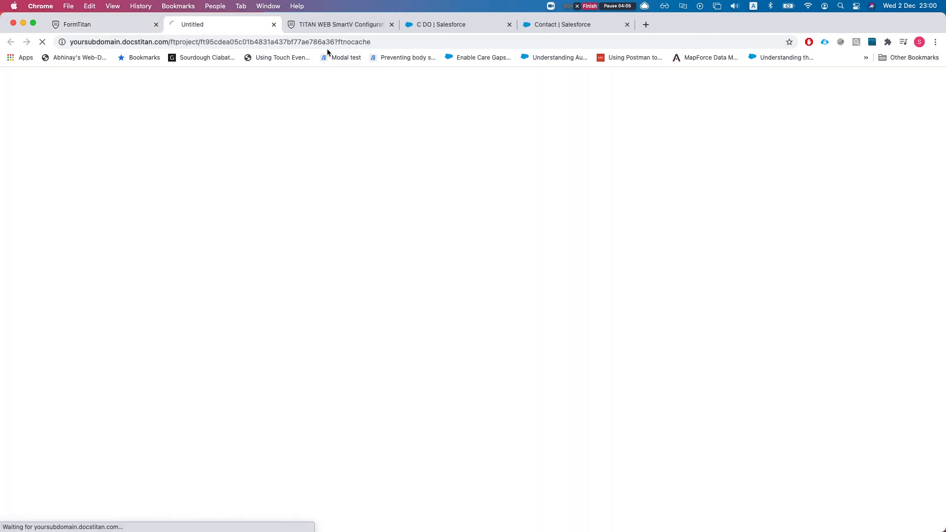
- Close the old site tab and sign in with the contact's e-mail to reach the code prompt
left_click(392, 25)
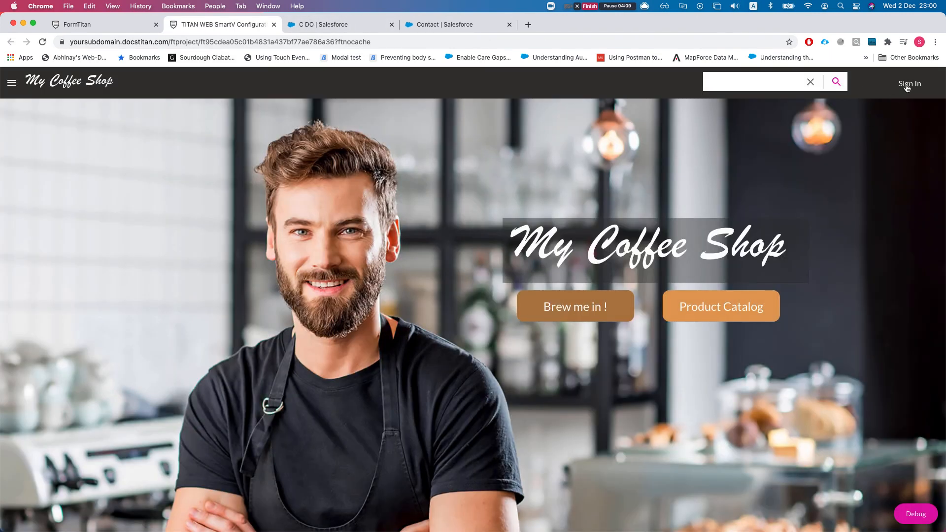
left_click(911, 85)
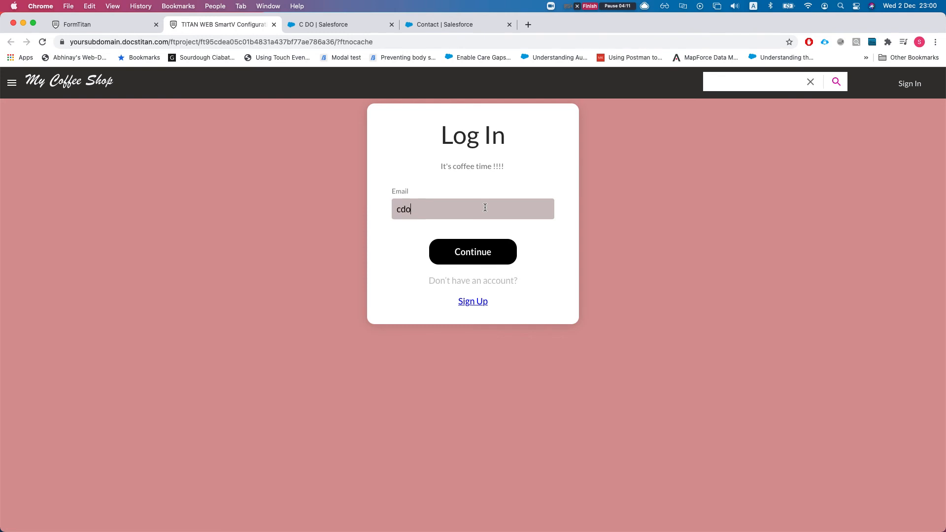
key("Return")
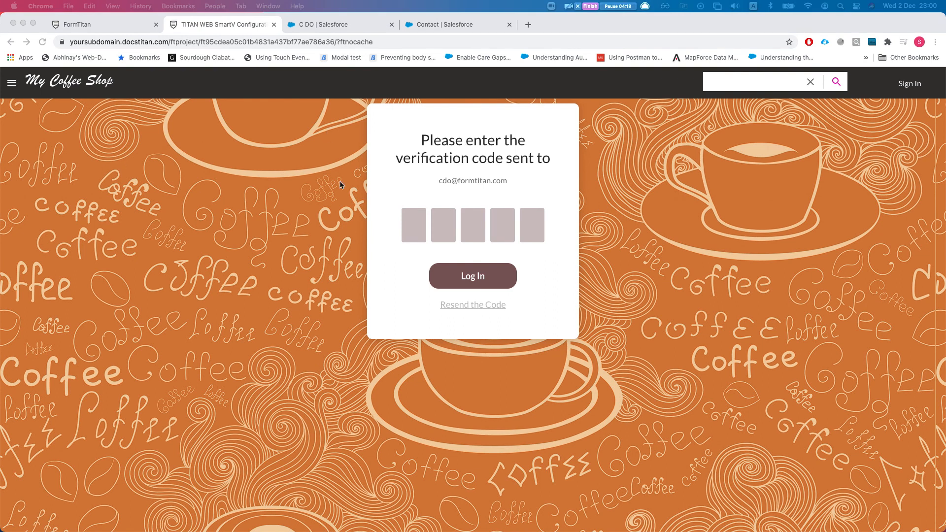
left_click(433, 24)
left_click(382, 85)
- Search Salesforce for the login contact and open its record from the Contacts results
type("cd")
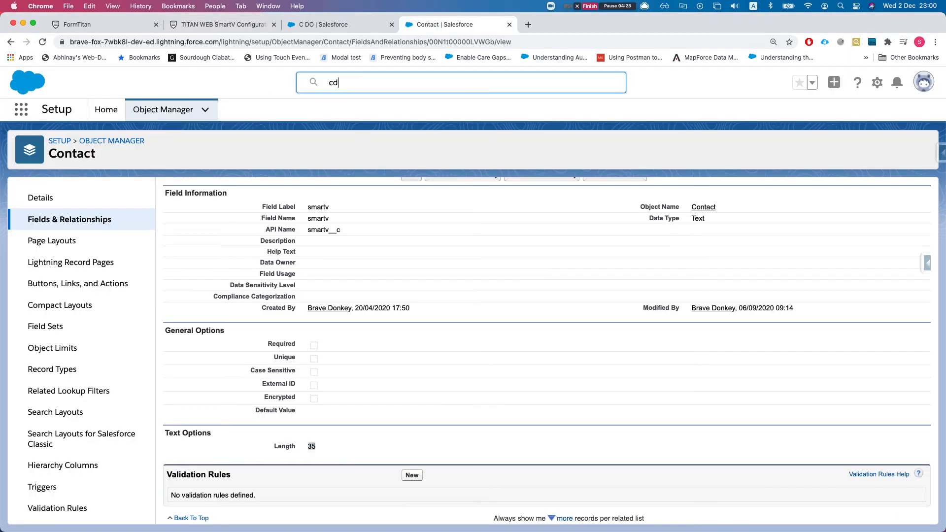
type("c")
key("BackSpace")
key("BackSpace")
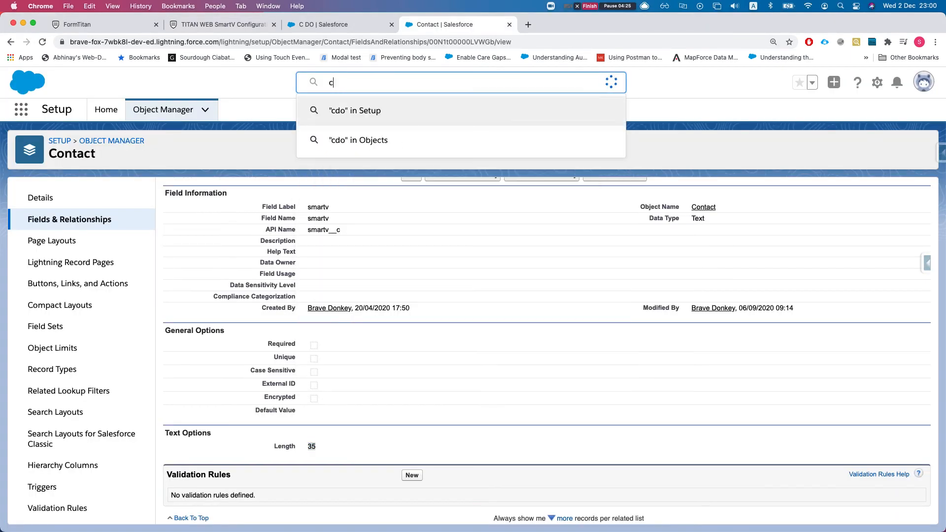
left_click(329, 25)
left_click(443, 82)
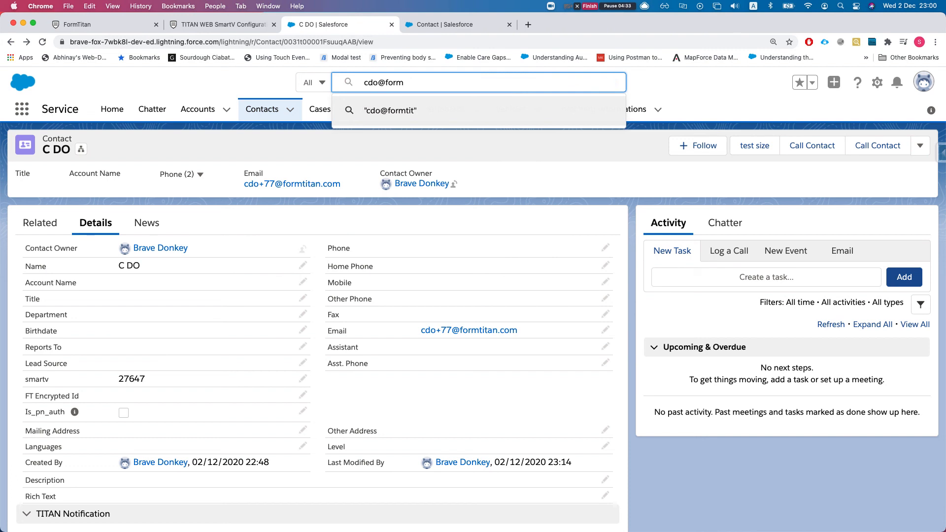
left_click(260, 111)
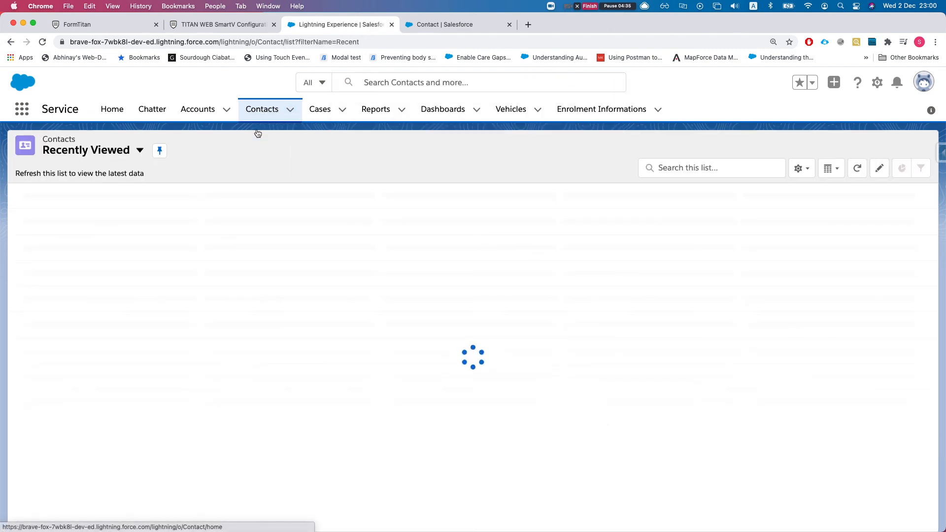
left_click(101, 212)
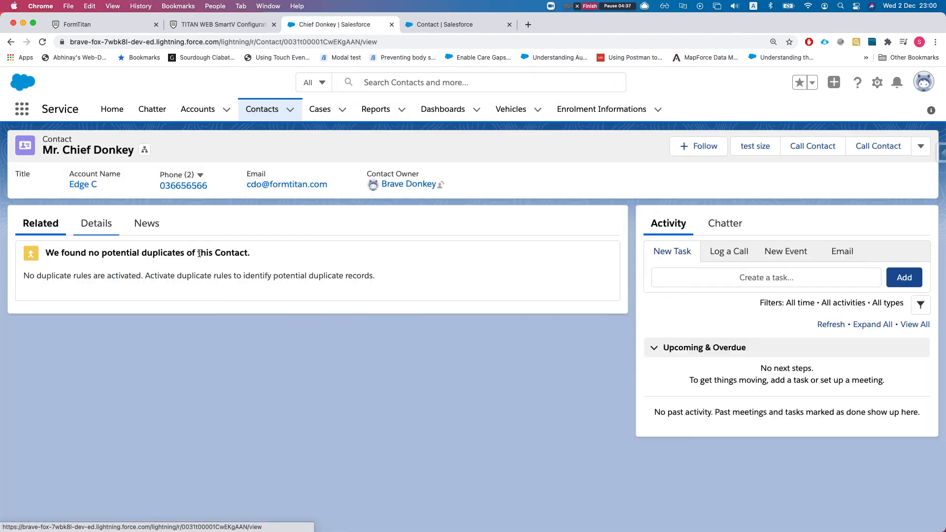
- Select the contact's smartv code on Details, then have the site resend the code
left_click(99, 213)
scroll(153, 335, "down", 2)
scroll(181, 392, "down", 5)
scroll(186, 389, "up", 4)
mouse_move(188, 391)
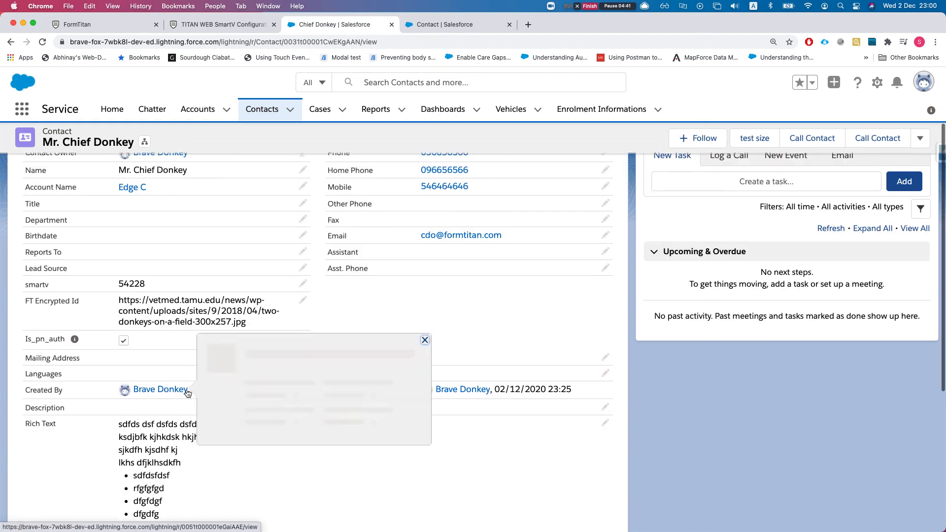
scroll(186, 389, "up", 1)
scroll(247, 332, "down", 6)
scroll(175, 383, "up", 4)
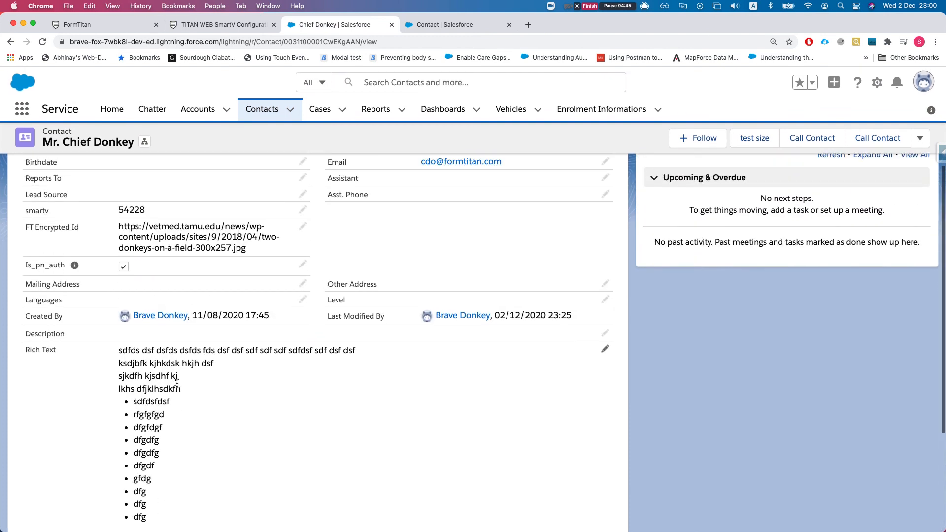
scroll(176, 383, "up", 1)
double_click(26, 218)
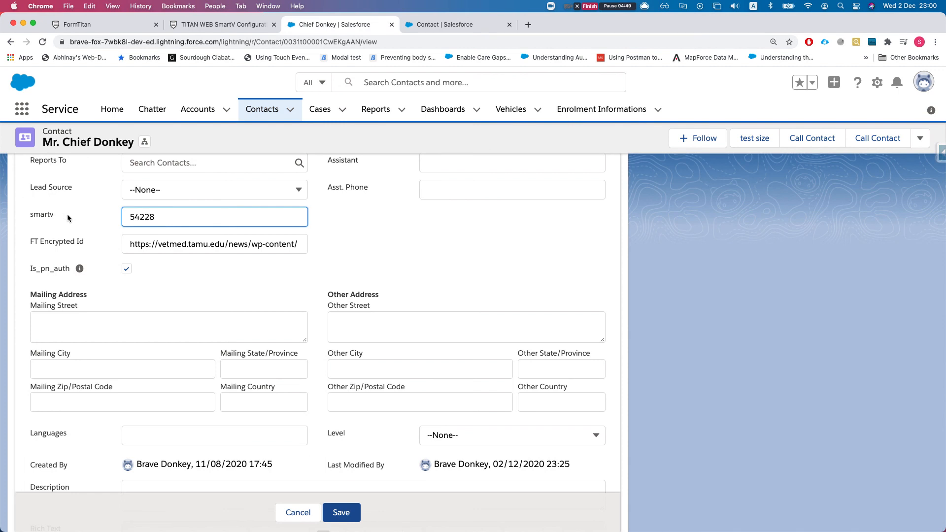
double_click(142, 216)
left_click(246, 22)
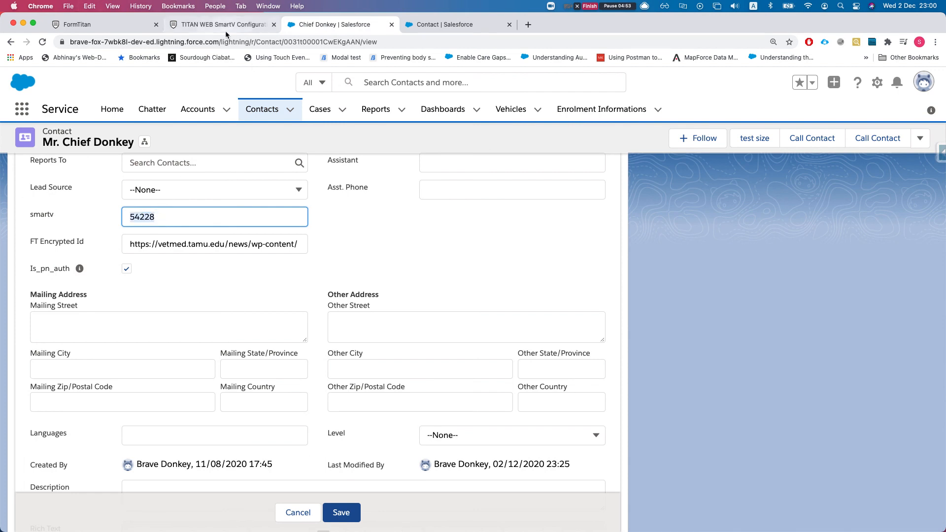
left_click(482, 309)
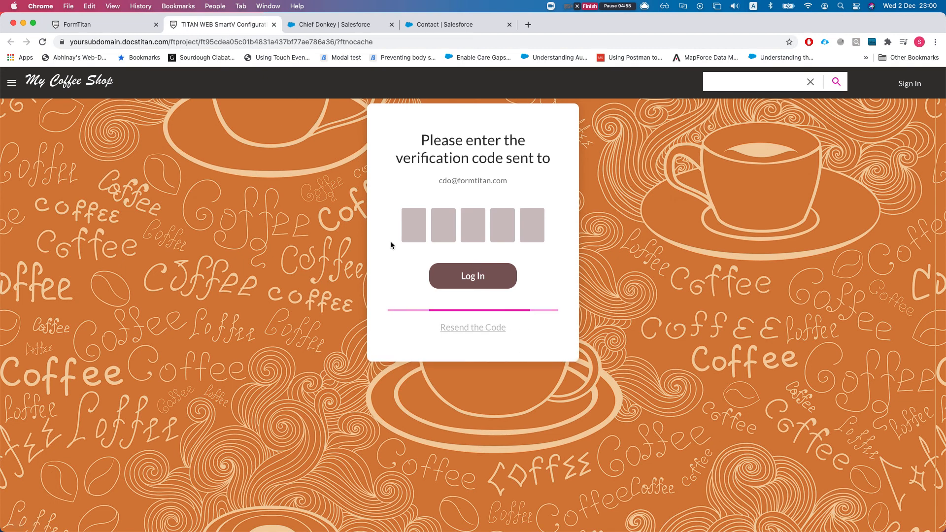
- Reload the Salesforce contact record and select the new smartv code on the Details tab
left_click(347, 26)
key("super+r")
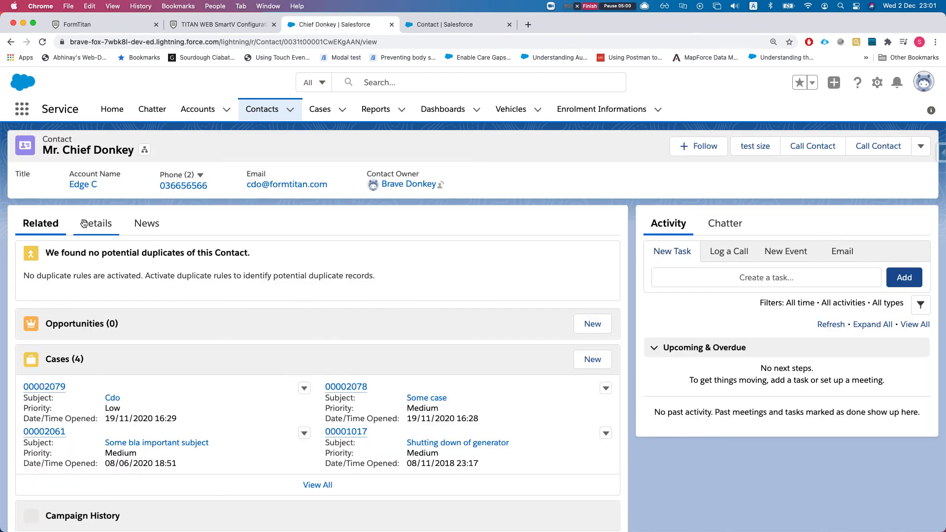
left_click(85, 224)
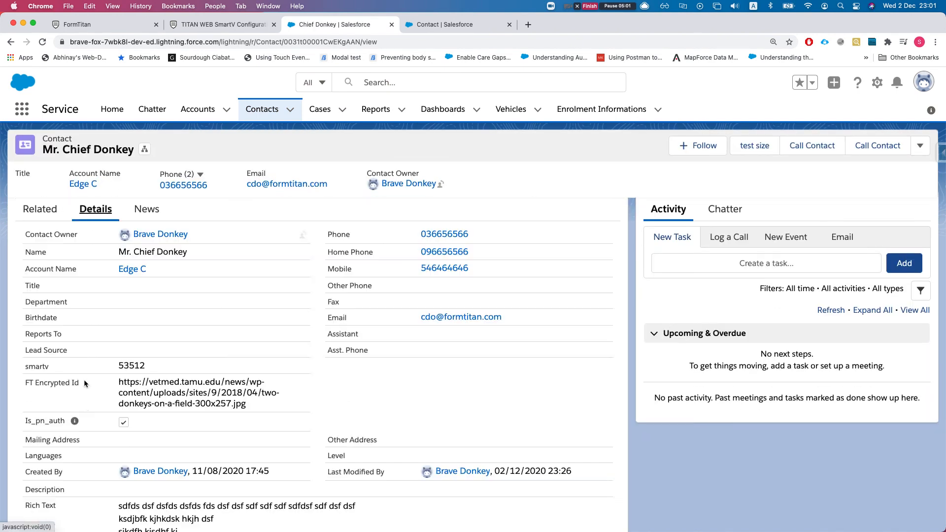
scroll(67, 384, "down", 3)
scroll(68, 384, "down", 2)
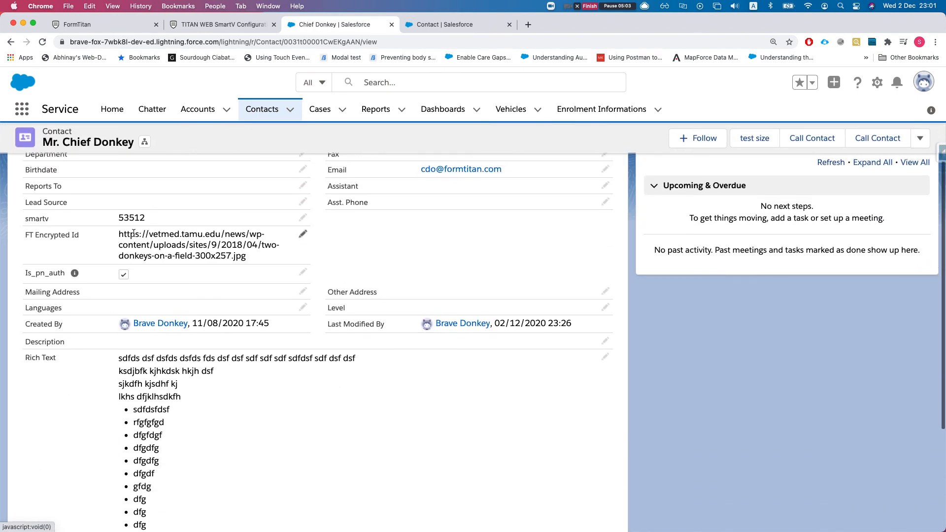
left_click_drag(117, 219, 156, 217)
key("super+c")
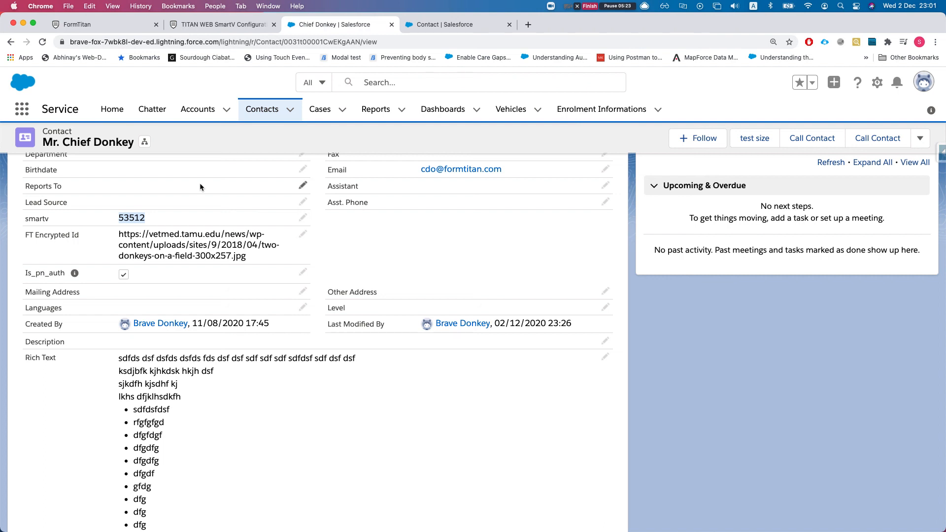
- Paste the fresh smartv verification code into the coffee shop site's five boxes and log in
left_click(220, 25)
key("super+v")
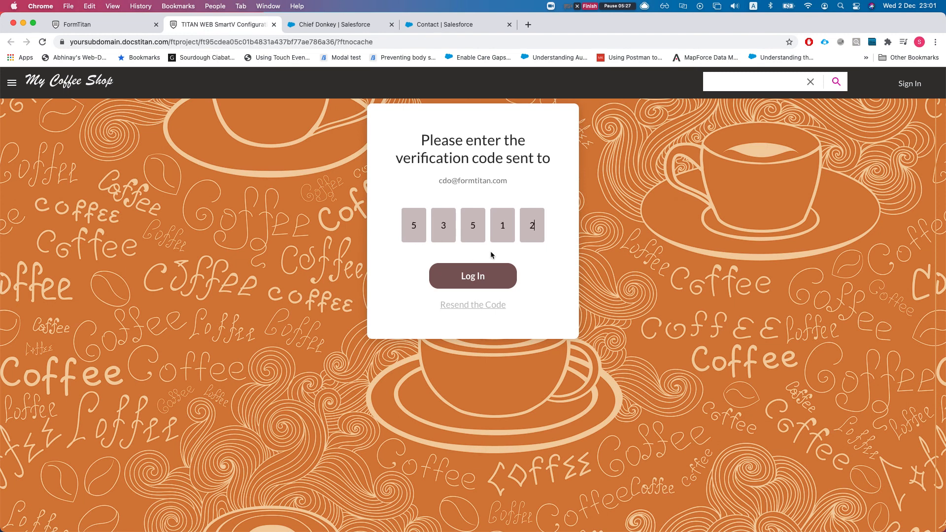
left_click(472, 270)
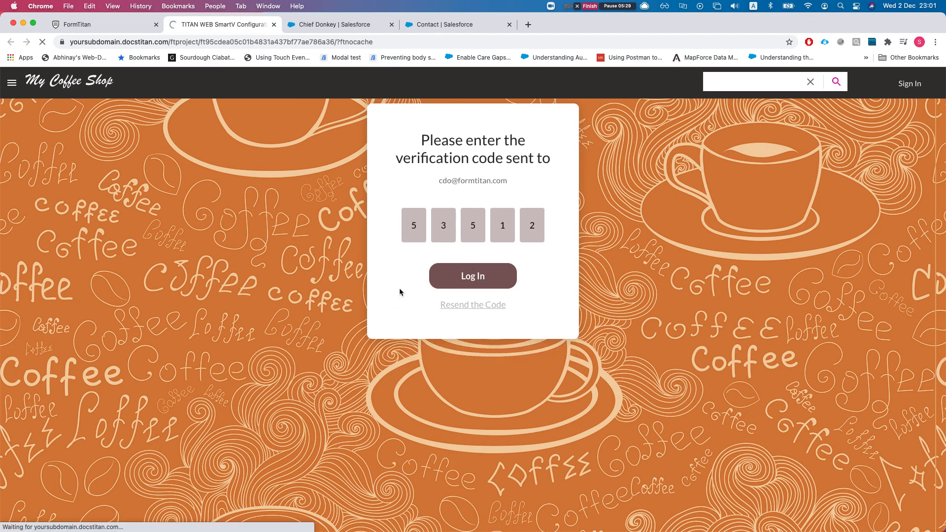